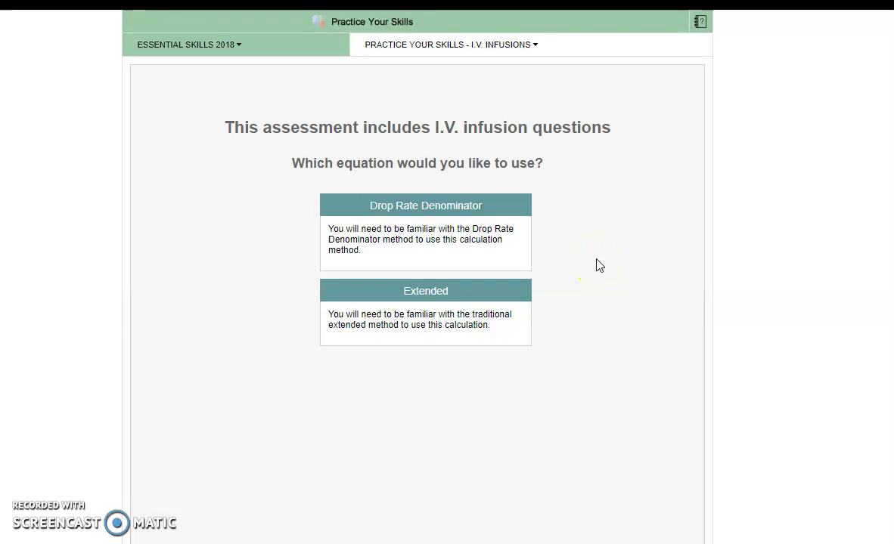
- Choose the Drop Rate Denominator method to start the I.V. infusion practice questions
{"action": "left_click", "coordinate": [425, 209]}
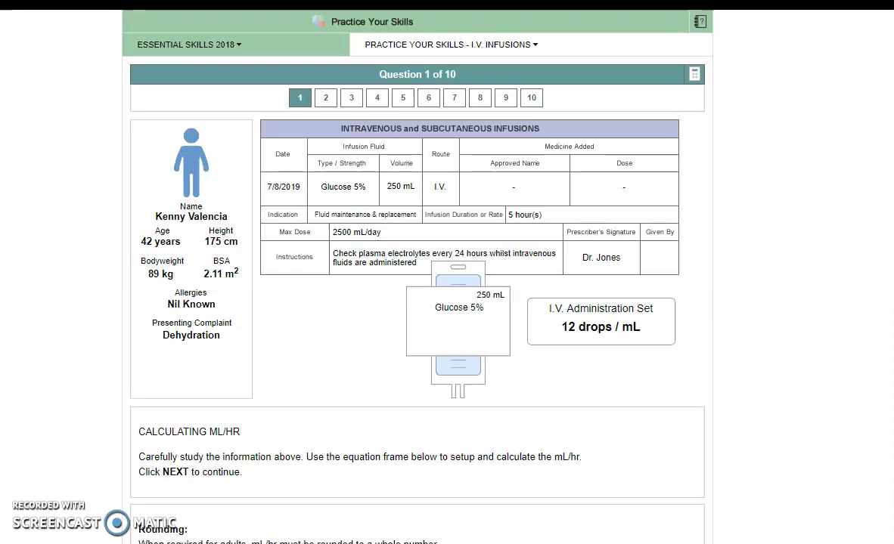
- Set the equation units: mL/hr for the answer, mL numerator, hour(s) denominator
{"action": "scroll", "coordinate": [413, 272], "scroll_direction": "down", "scroll_amount": 2}
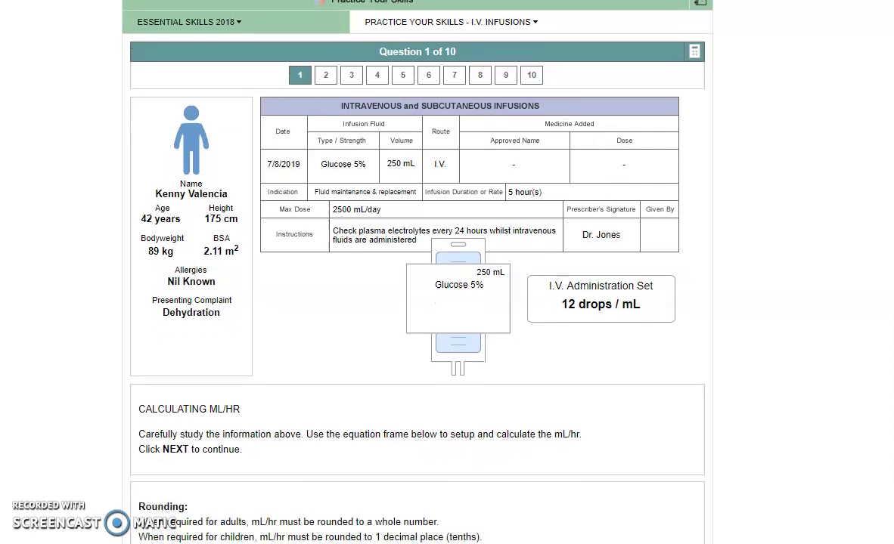
{"action": "scroll", "coordinate": [413, 272], "scroll_direction": "down", "scroll_amount": 2}
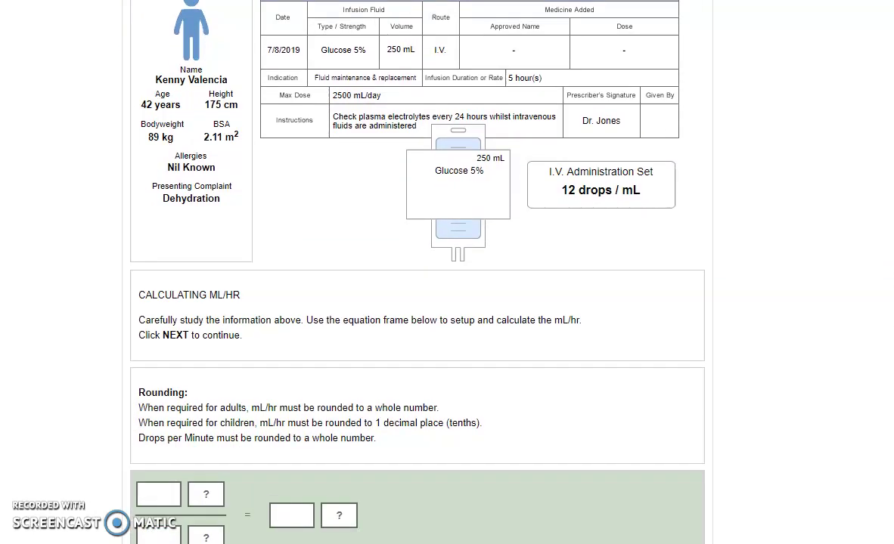
{"action": "scroll", "coordinate": [413, 272], "scroll_direction": "down", "scroll_amount": 1}
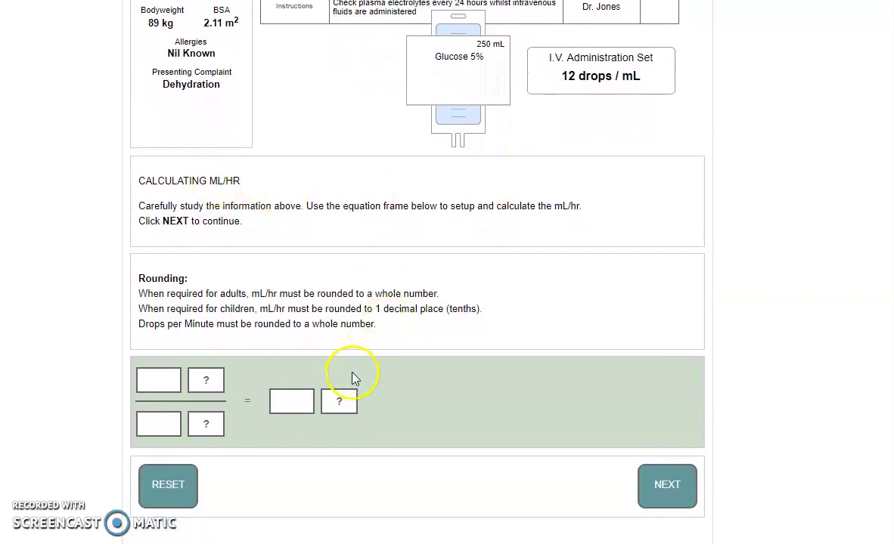
{"action": "left_click", "coordinate": [341, 402]}
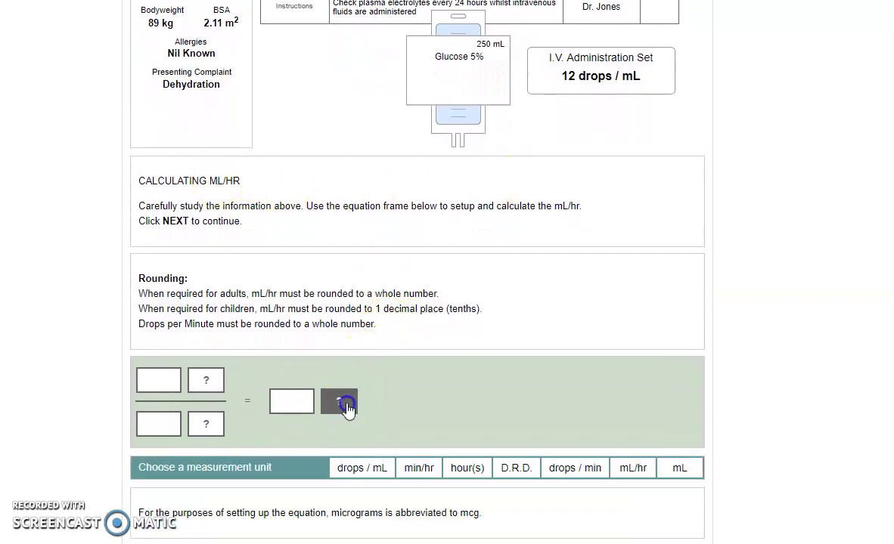
{"action": "left_click", "coordinate": [635, 469]}
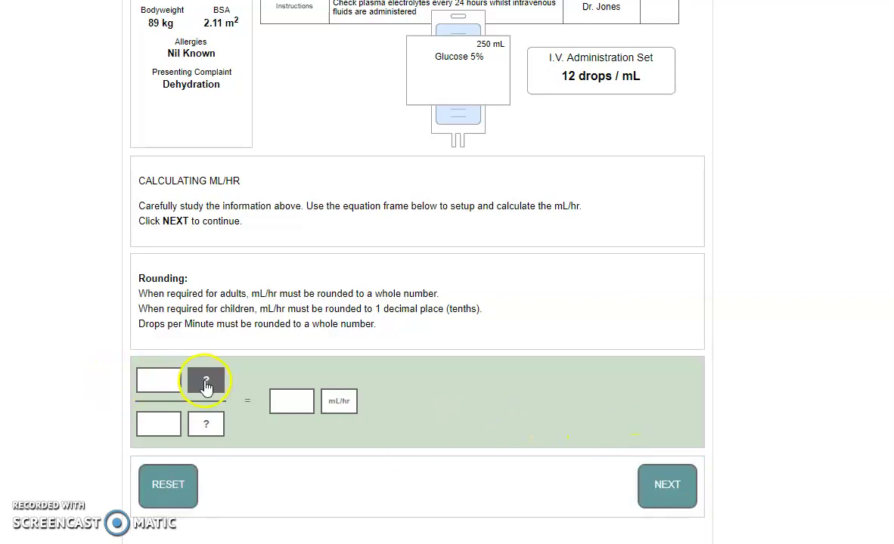
{"action": "left_click", "coordinate": [206, 384]}
{"action": "left_click", "coordinate": [666, 468]}
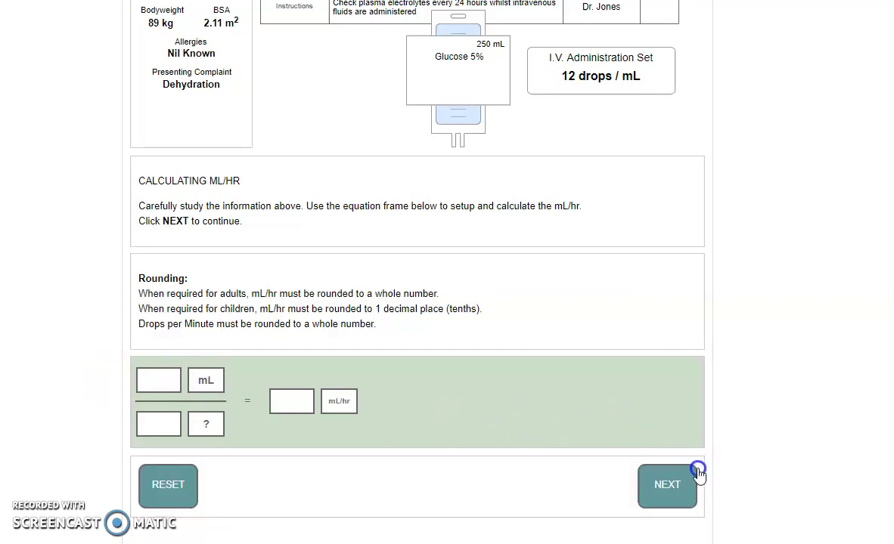
{"action": "left_click", "coordinate": [205, 424]}
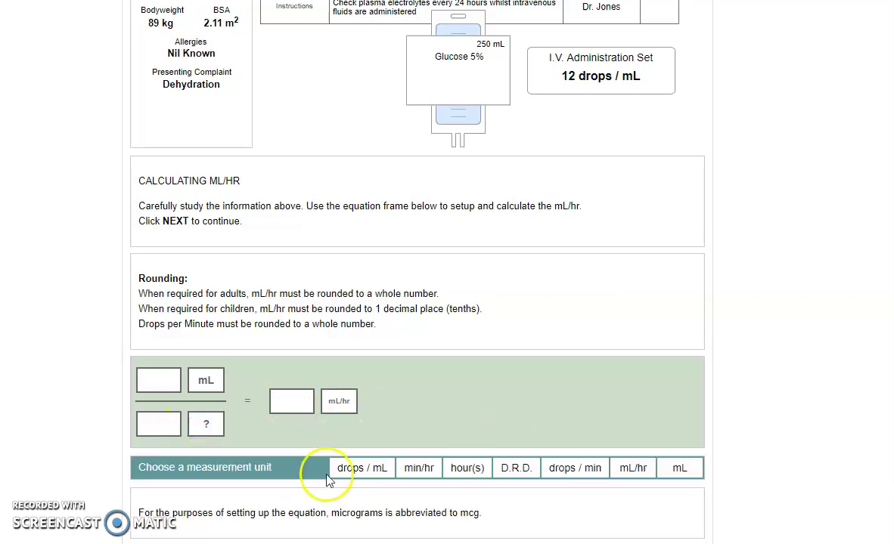
{"action": "left_click", "coordinate": [465, 469]}
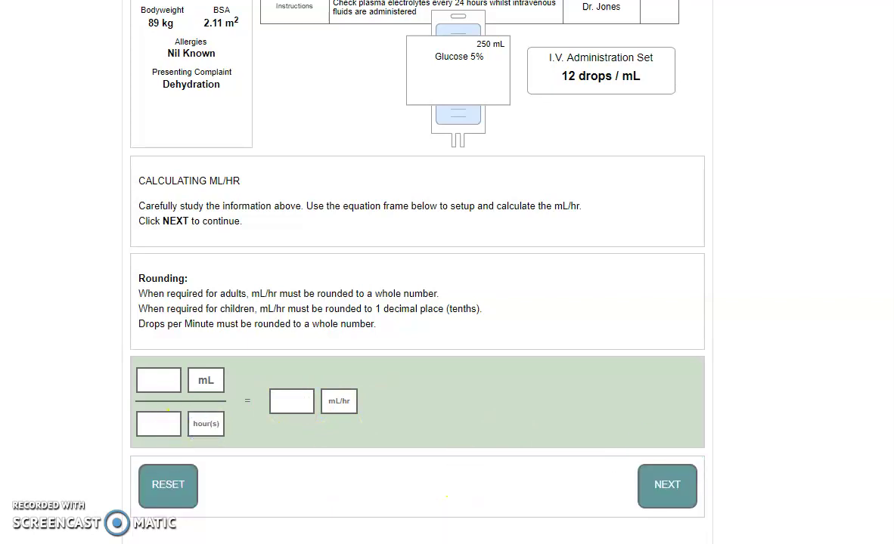
- Fill the equation with 250 over 5 and a result of 50
{"action": "scroll", "coordinate": [730, 90], "scroll_direction": "up", "scroll_amount": 2}
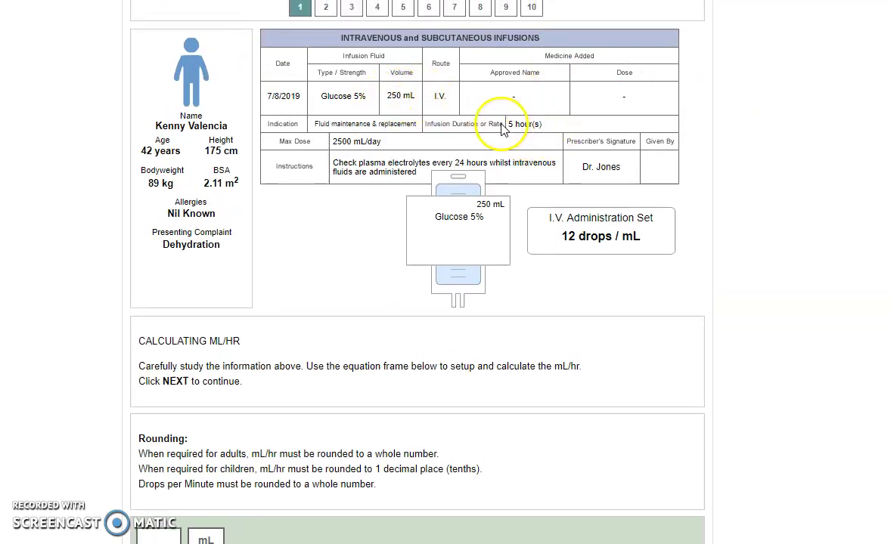
{"action": "scroll", "coordinate": [416, 272], "scroll_direction": "down", "scroll_amount": 4}
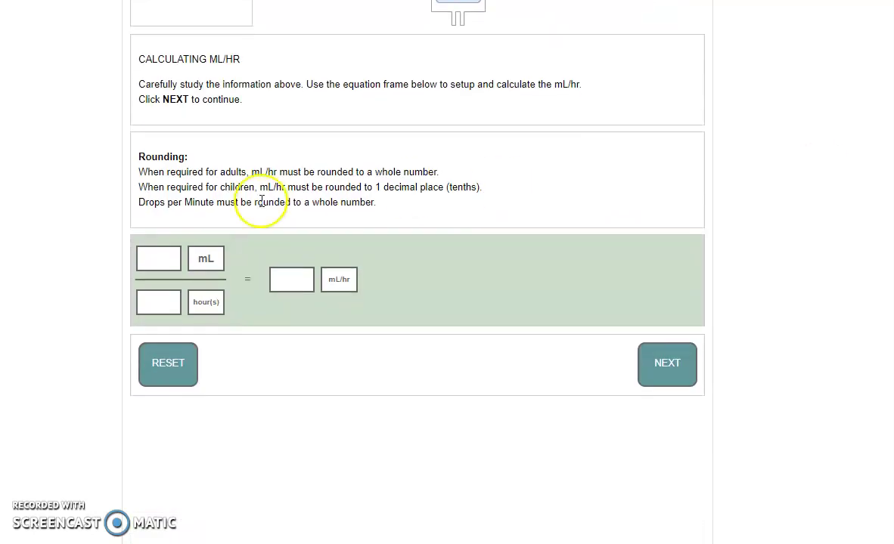
{"action": "left_click", "coordinate": [158, 250]}
{"action": "type", "text": "250"}
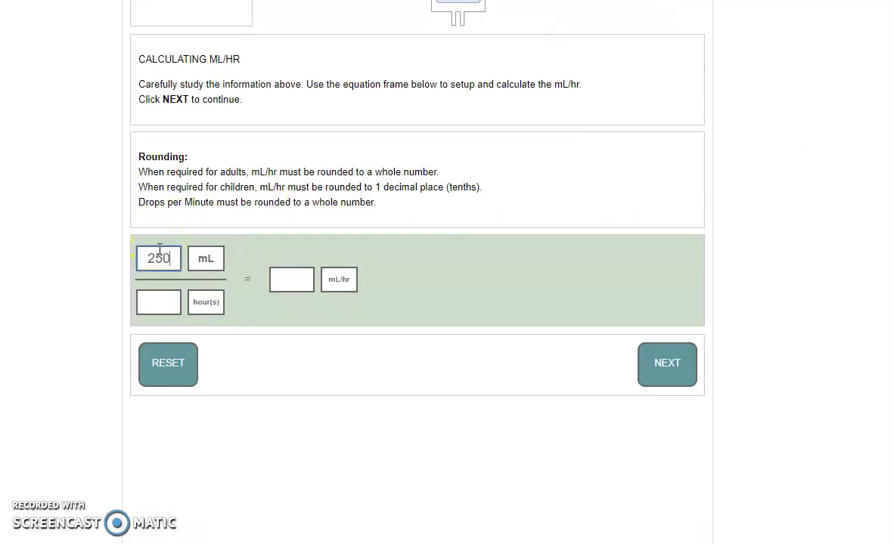
{"action": "left_click", "coordinate": [165, 300]}
{"action": "type", "text": "5"}
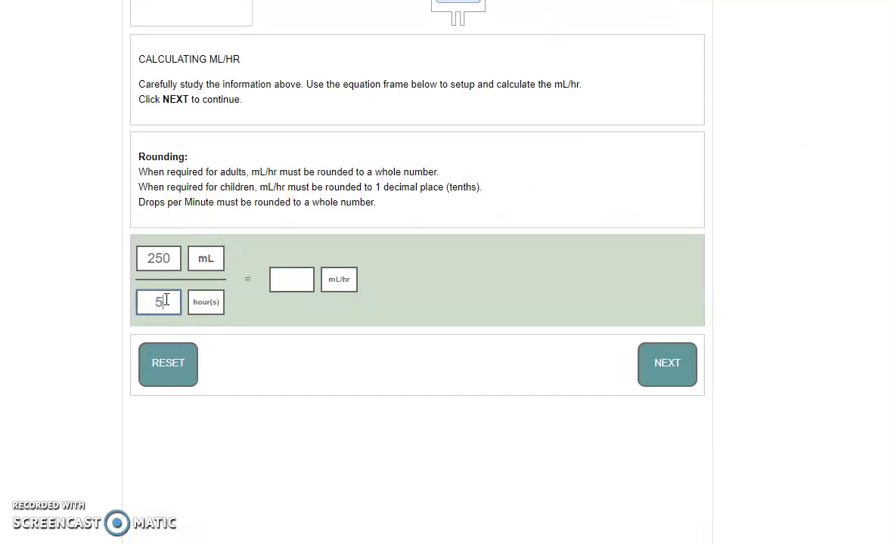
{"action": "left_click", "coordinate": [309, 280]}
{"action": "type", "text": "50"}
- Submit the mL/hr equation and set the pump rate to 50 mL/hr
{"action": "left_click", "coordinate": [682, 365]}
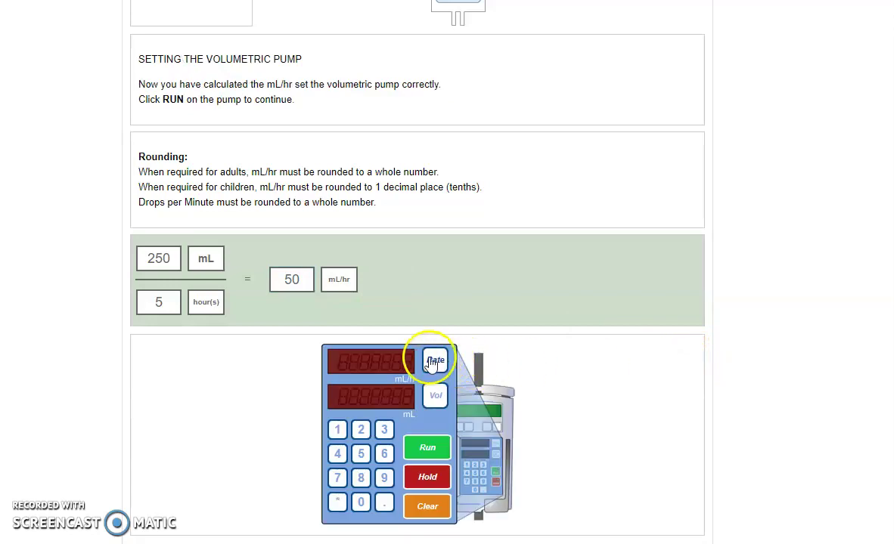
{"action": "left_click", "coordinate": [435, 361]}
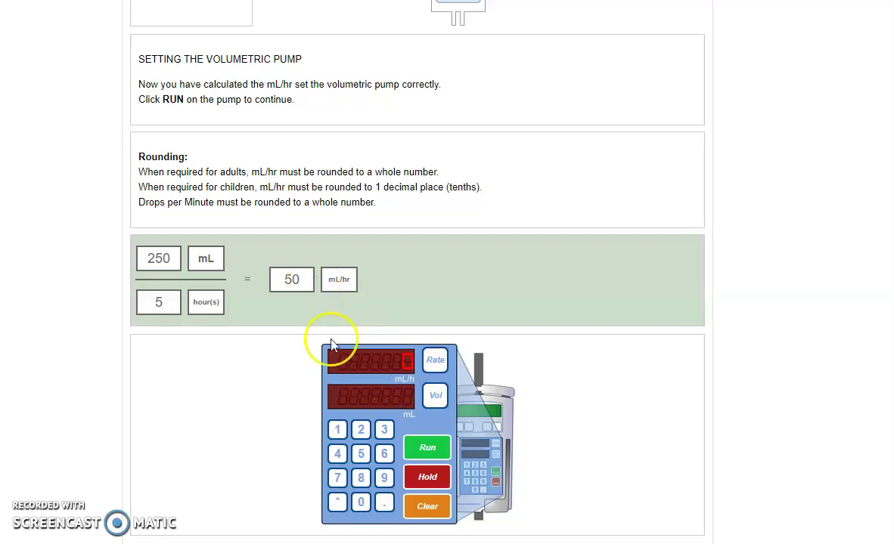
{"action": "left_click", "coordinate": [361, 453]}
{"action": "left_click", "coordinate": [361, 502]}
{"action": "left_click", "coordinate": [436, 396]}
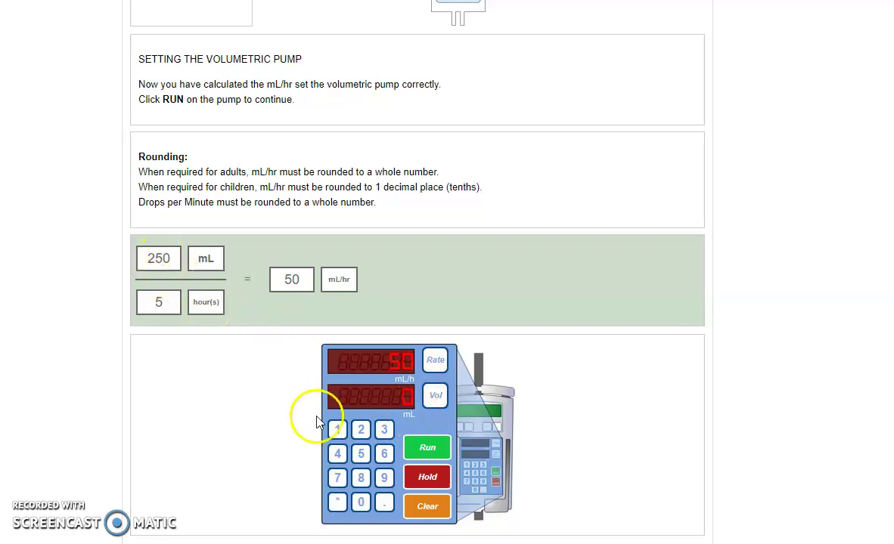
- Enter 250 mL as the pump's volume to infuse and run the pump
{"action": "left_click", "coordinate": [363, 432]}
{"action": "left_click", "coordinate": [361, 454]}
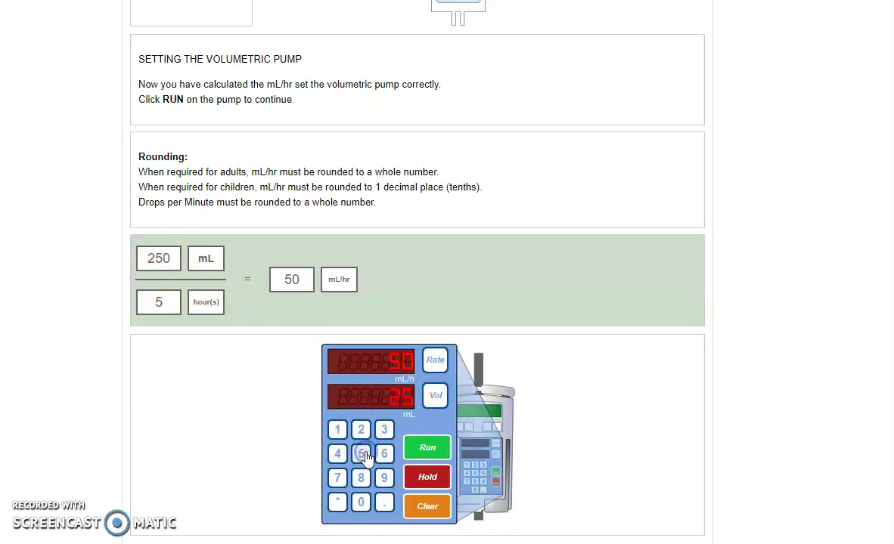
{"action": "left_click", "coordinate": [360, 502]}
{"action": "left_click", "coordinate": [423, 447]}
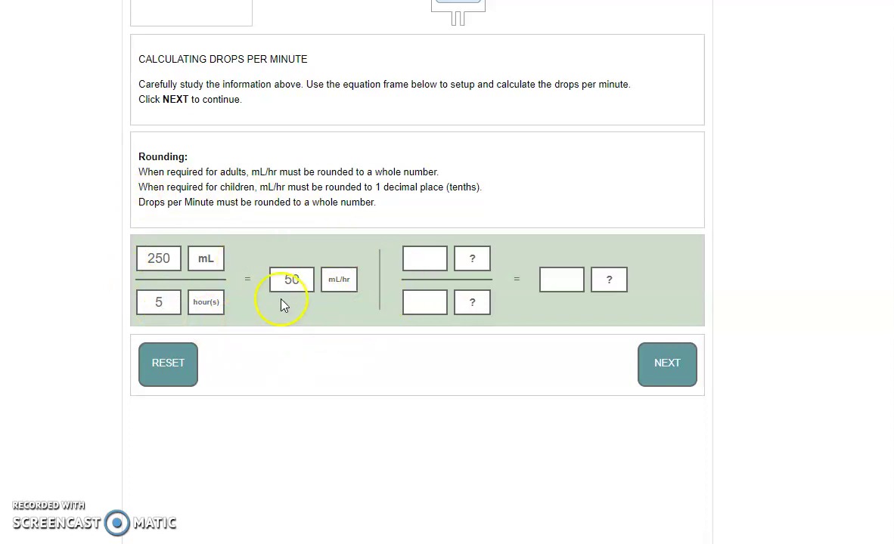
- Enter 50 mL/hr as the drops-per-minute numerator and set the denominator unit to D.R.D
{"action": "left_click", "coordinate": [419, 251]}
{"action": "type", "text": "50"}
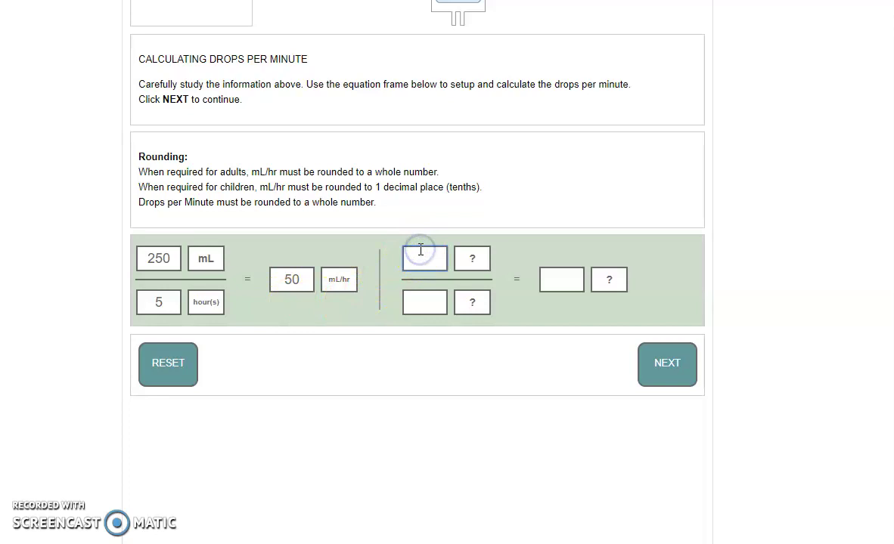
{"action": "left_click", "coordinate": [470, 258]}
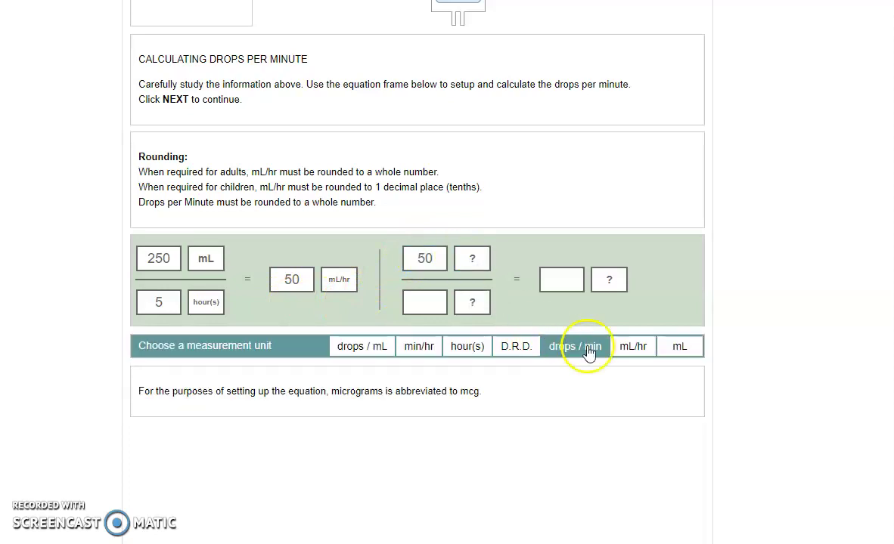
{"action": "left_click", "coordinate": [620, 350]}
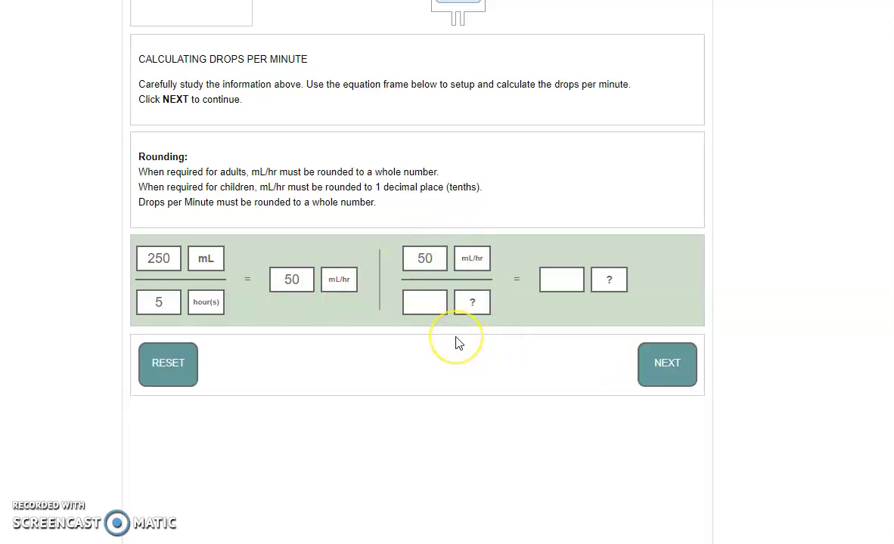
{"action": "left_click", "coordinate": [472, 303]}
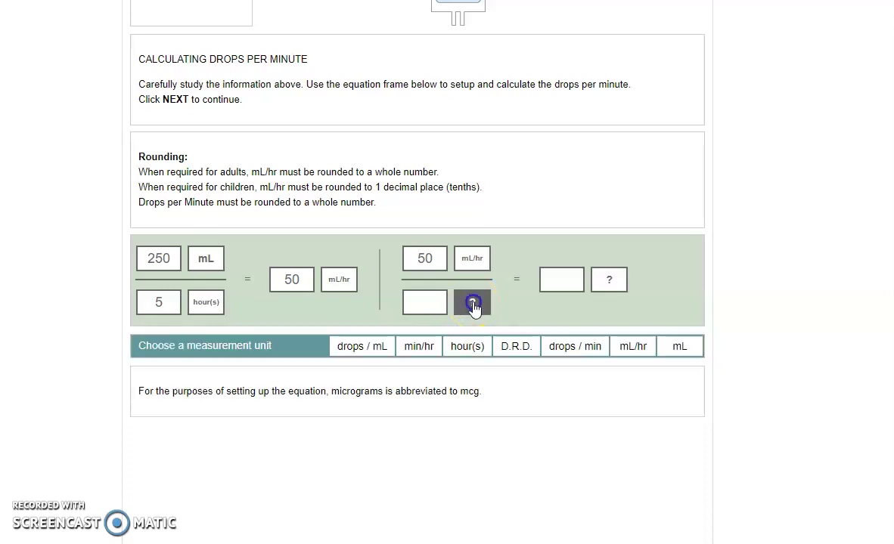
{"action": "left_click", "coordinate": [516, 352]}
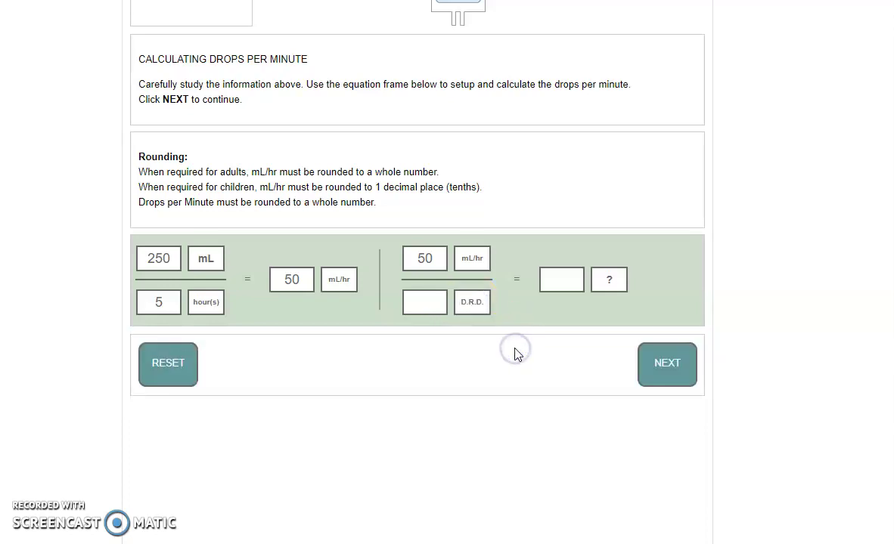
{"action": "left_click", "coordinate": [391, 301]}
{"action": "left_click", "coordinate": [771, 307]}
{"action": "scroll", "coordinate": [645, 118], "scroll_direction": "up", "scroll_amount": 2}
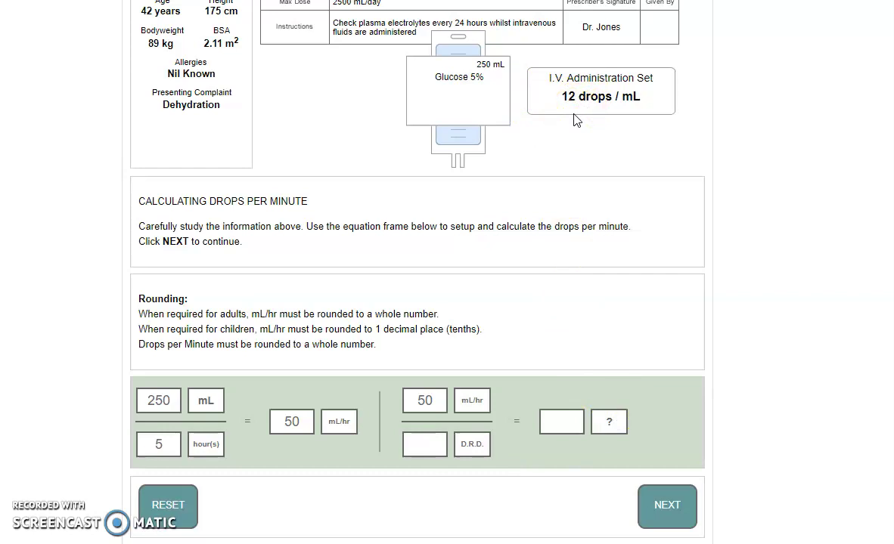
- Enter 5 as the D.R.D. value and 10 drops / min as the answer
{"action": "left_click", "coordinate": [439, 449]}
{"action": "left_click", "coordinate": [438, 449]}
{"action": "type", "text": "5"}
{"action": "left_click", "coordinate": [555, 424]}
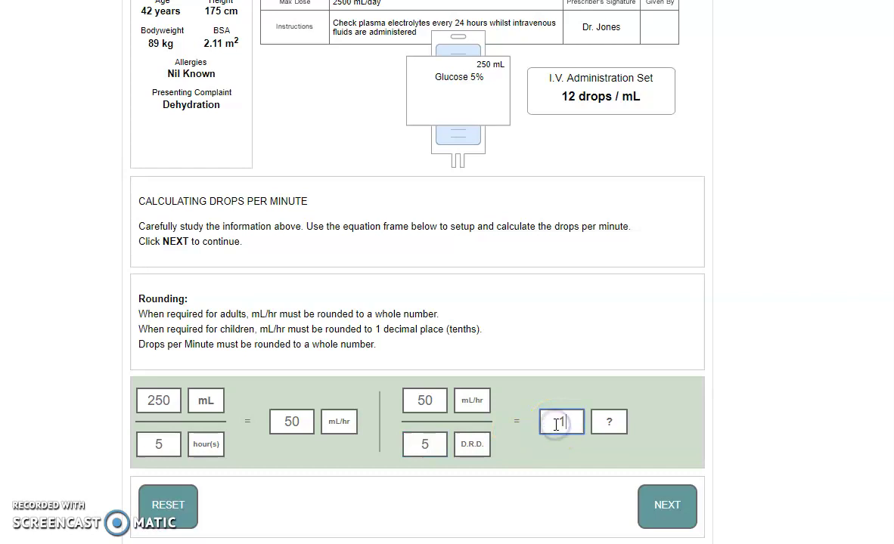
{"action": "type", "text": "10"}
{"action": "left_click", "coordinate": [599, 426]}
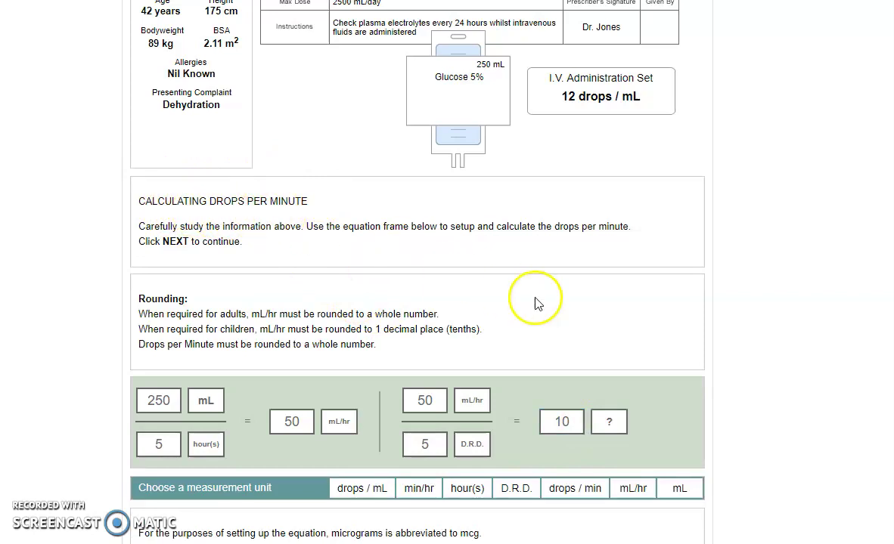
{"action": "left_click", "coordinate": [575, 493]}
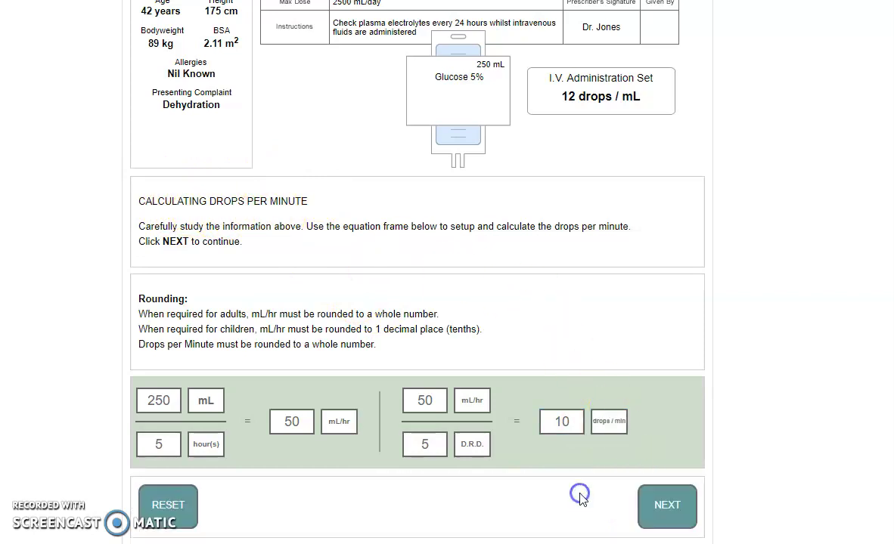
- Adjust the roller clamp so the giving set drips 10 drops/min, then submit
{"action": "left_click", "coordinate": [673, 502]}
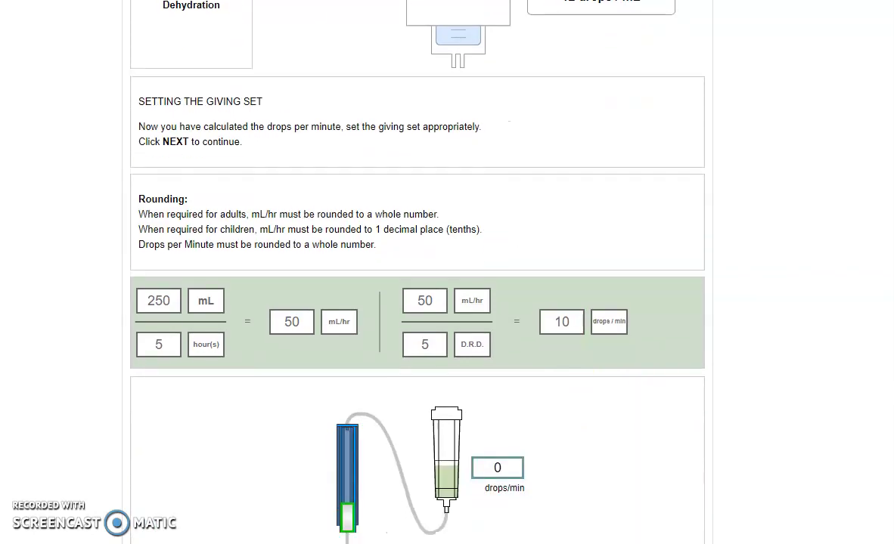
{"action": "left_click_drag", "start_coordinate": [362, 400], "coordinate": [349, 384]}
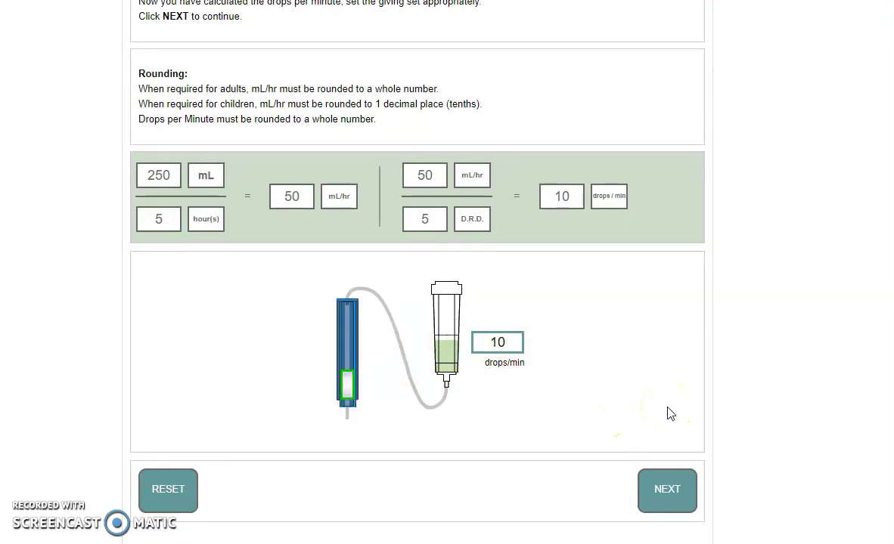
{"action": "left_click", "coordinate": [670, 501]}
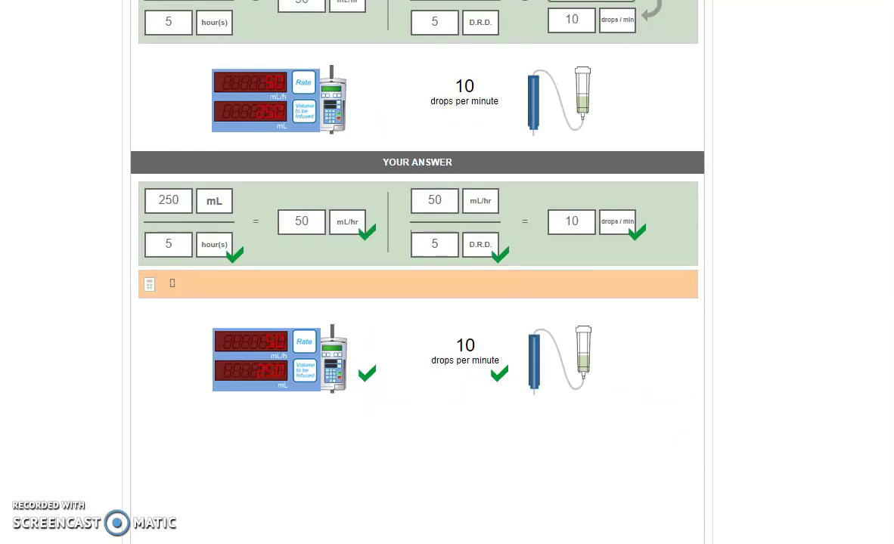
{"action": "scroll", "coordinate": [416, 272], "scroll_direction": "up", "scroll_amount": 3}
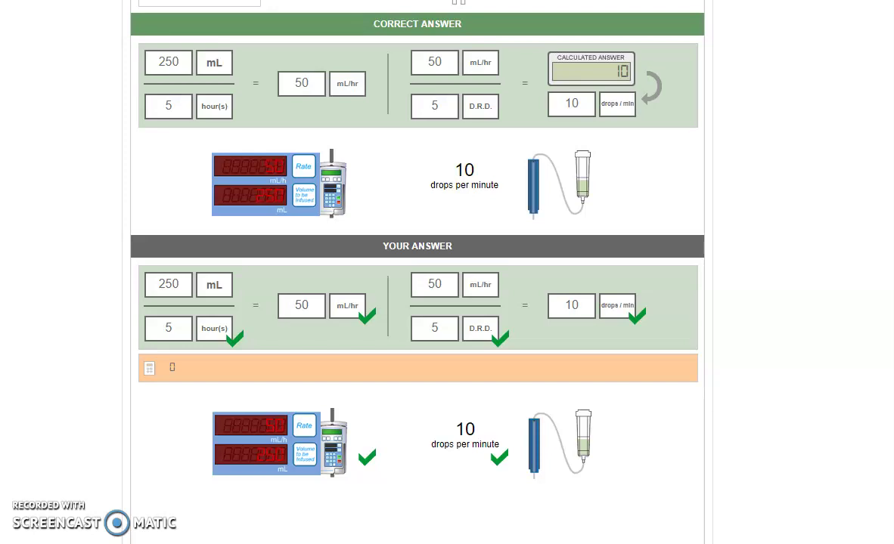
{"action": "scroll", "coordinate": [418, 272], "scroll_direction": "up", "scroll_amount": 5}
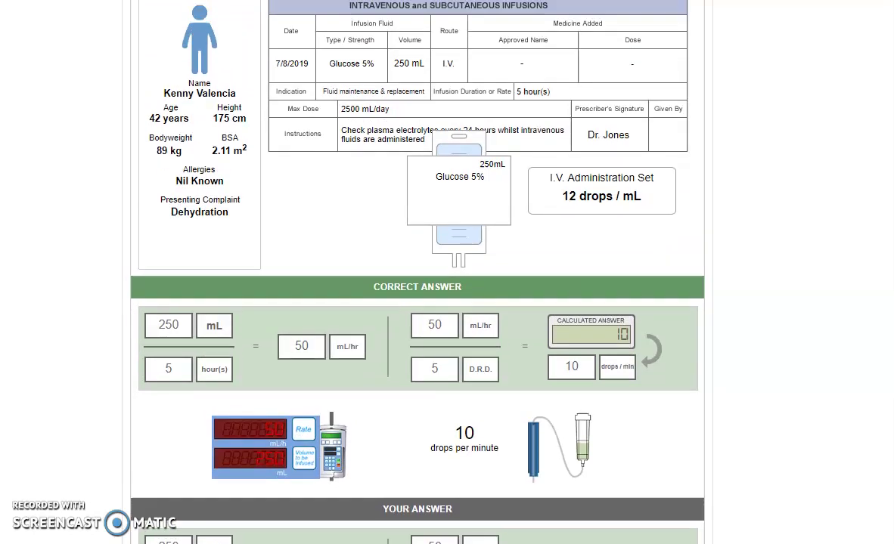